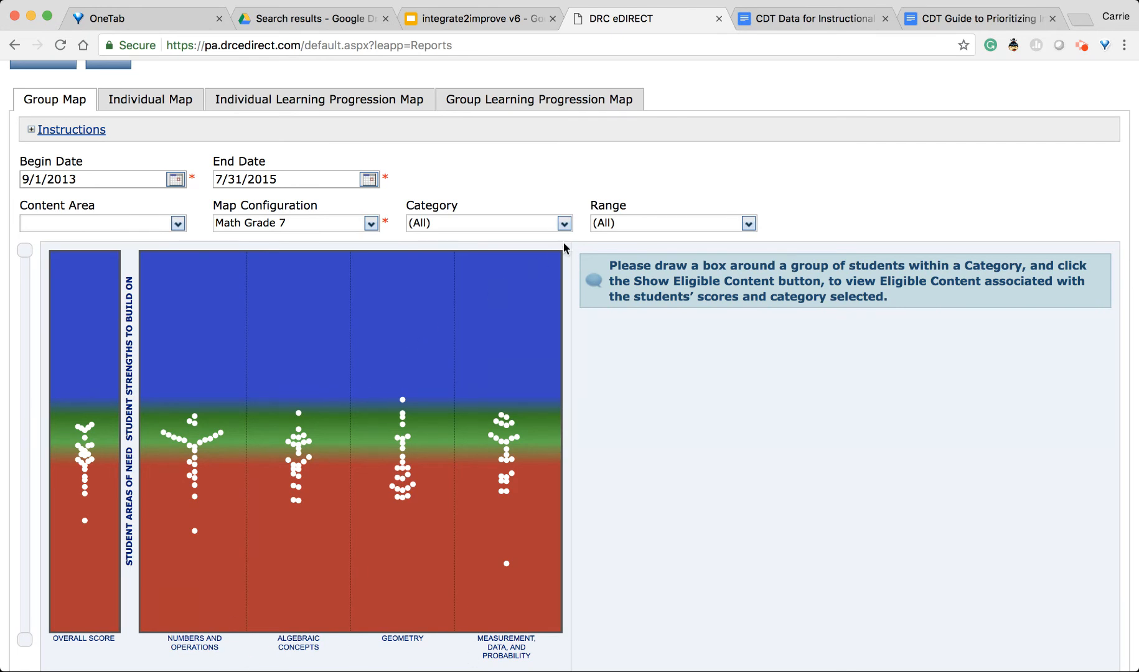
Step: Filter the group map to the Numbers and Operations category and the Student Areas of Need range
left_click(565, 224)
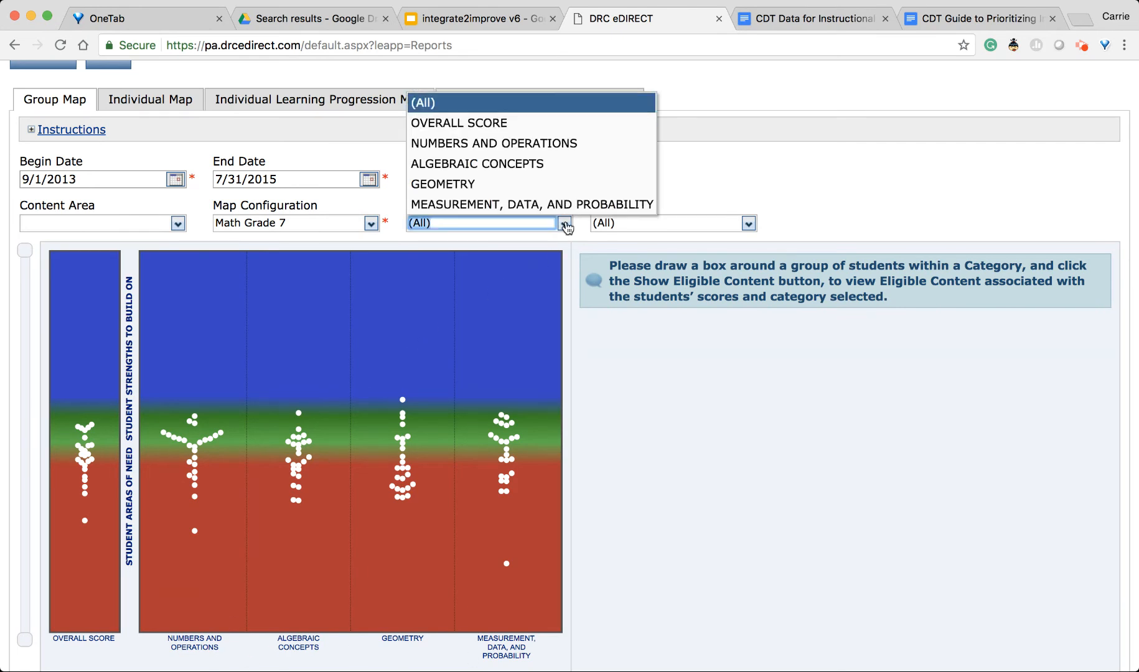
left_click(523, 142)
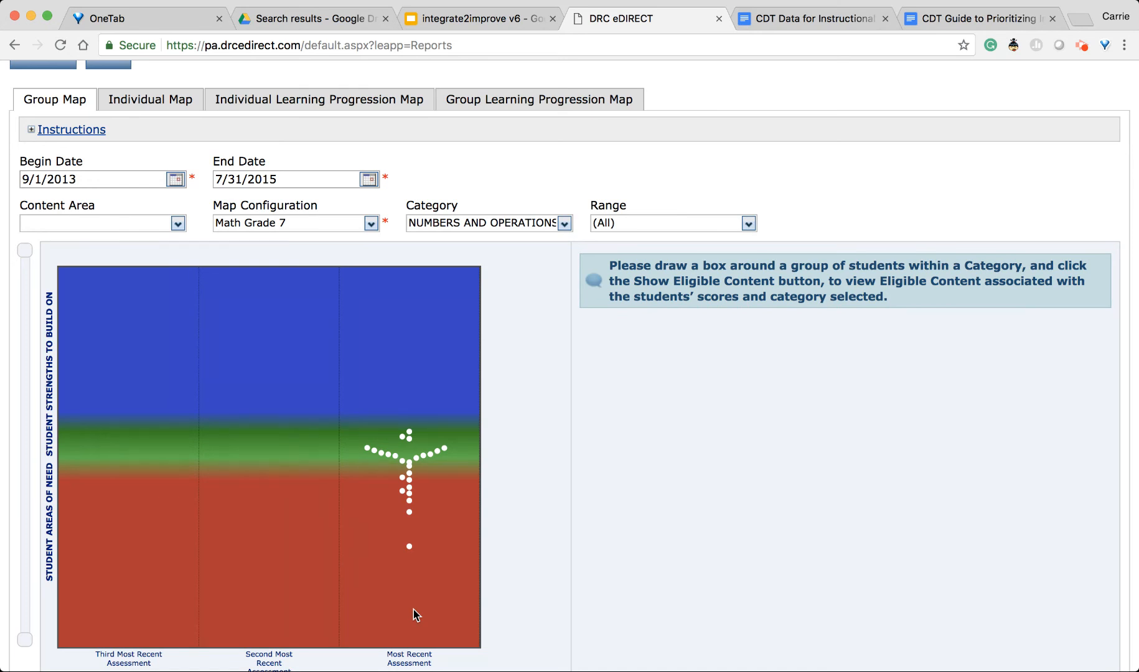
mouse_move(411, 549)
left_click(748, 224)
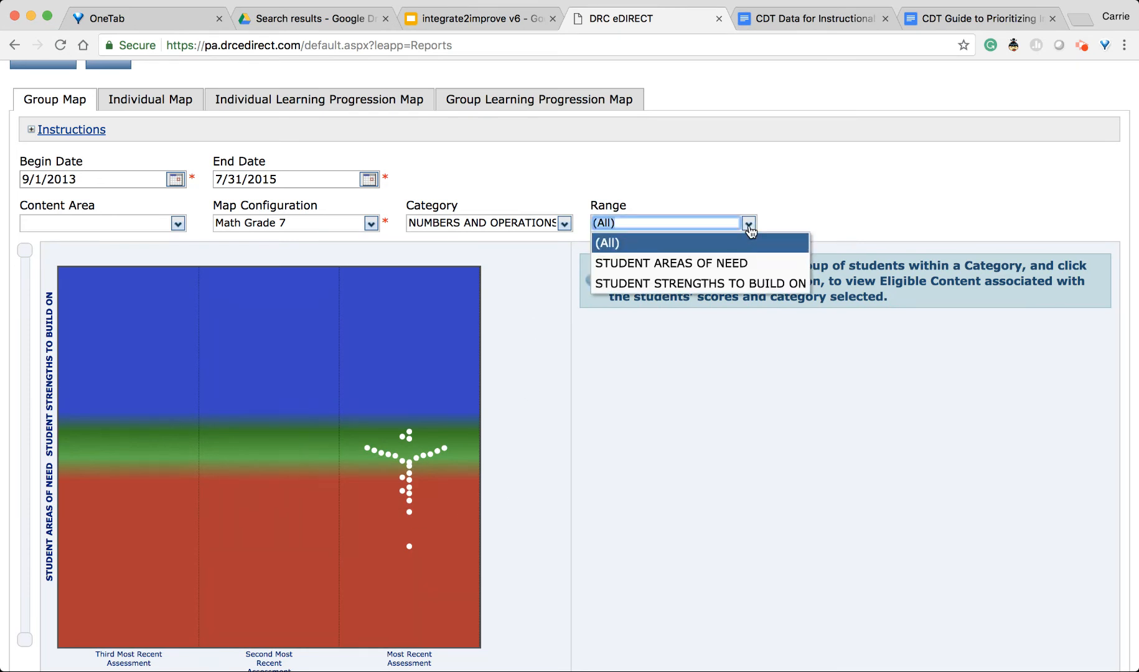
left_click(649, 264)
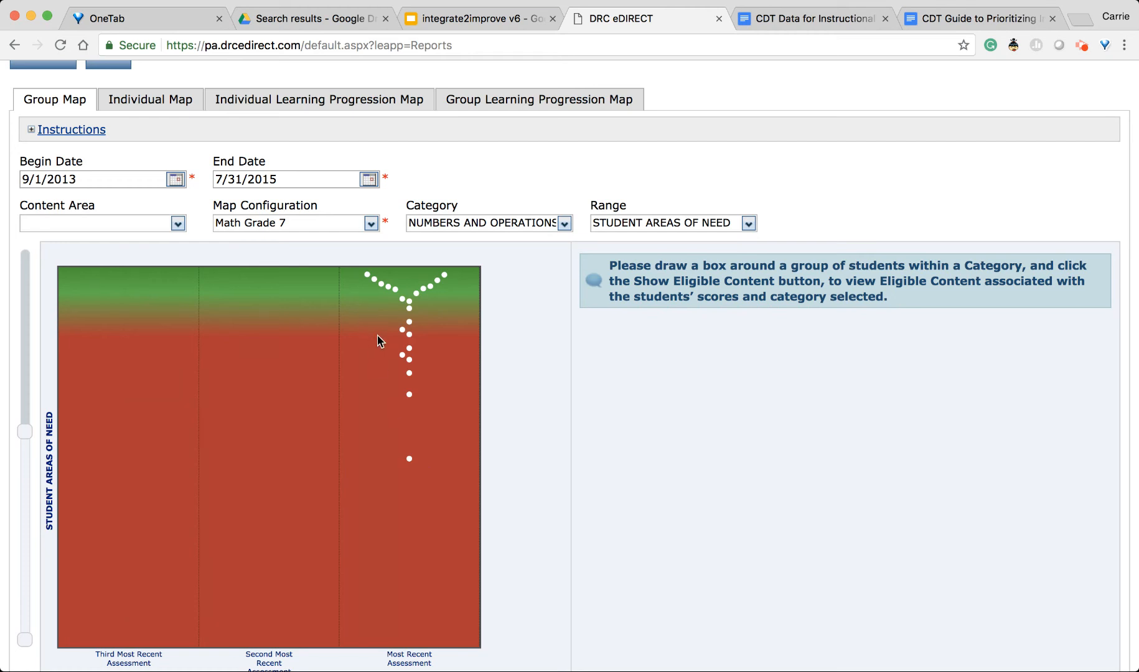
Step: Box the cluster of low-scoring students in the Most Recent Assessment column's red area and show their eligible content
mouse_move(382, 336)
left_mouse_down()
mouse_move(389, 398)
mouse_move(412, 415)
mouse_move(440, 411)
left_mouse_up()
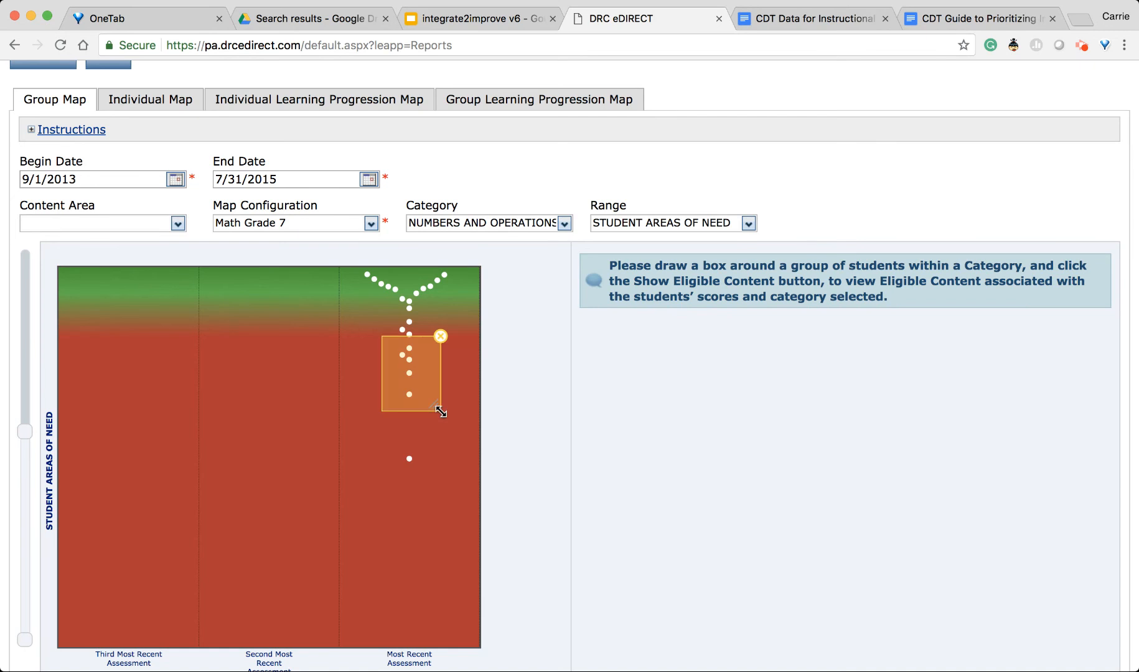
scroll(473, 482, "down", 3)
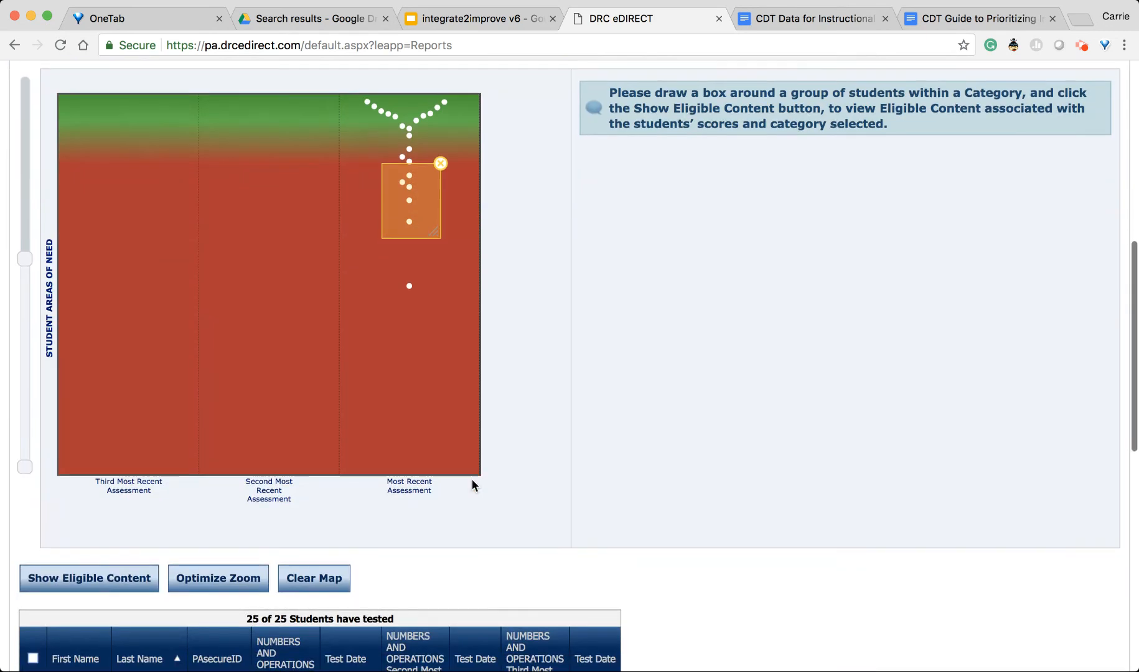
left_click(102, 583)
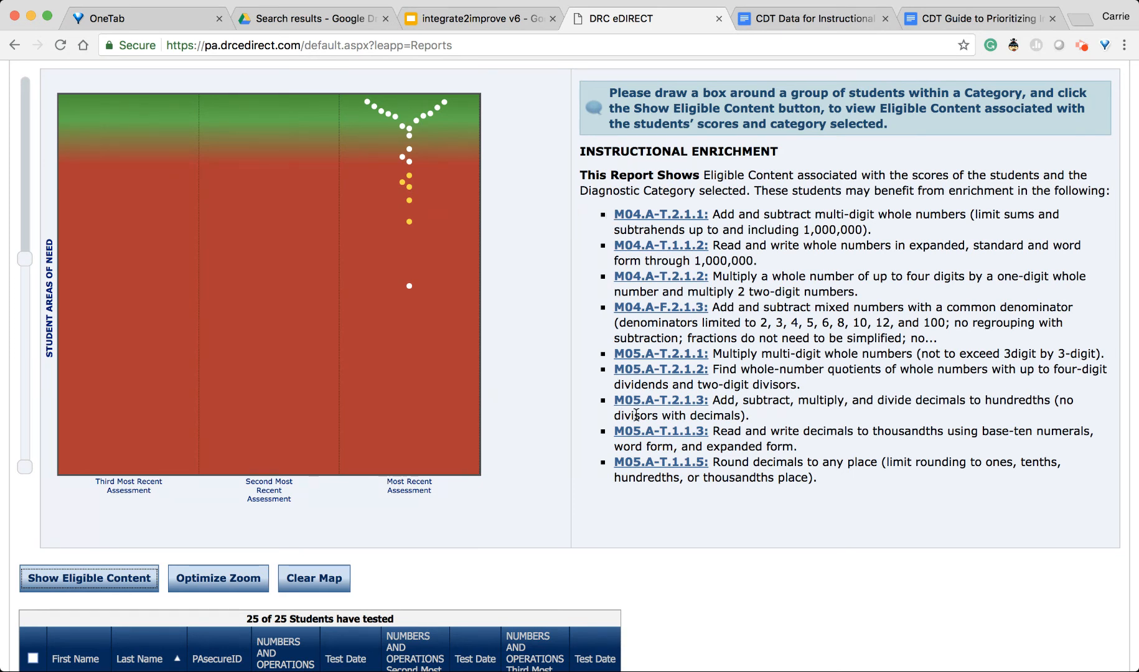
Step: Check which students are highlighted in the tested-students table below the map
scroll(557, 514, "down", 5)
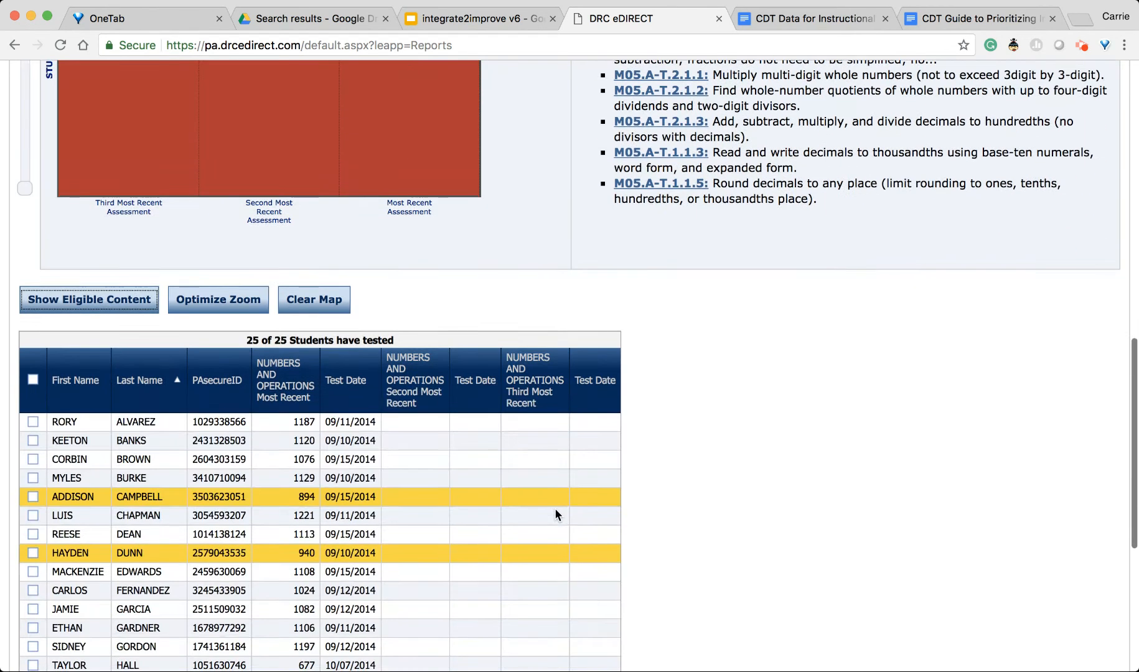
scroll(556, 509, "down", 3)
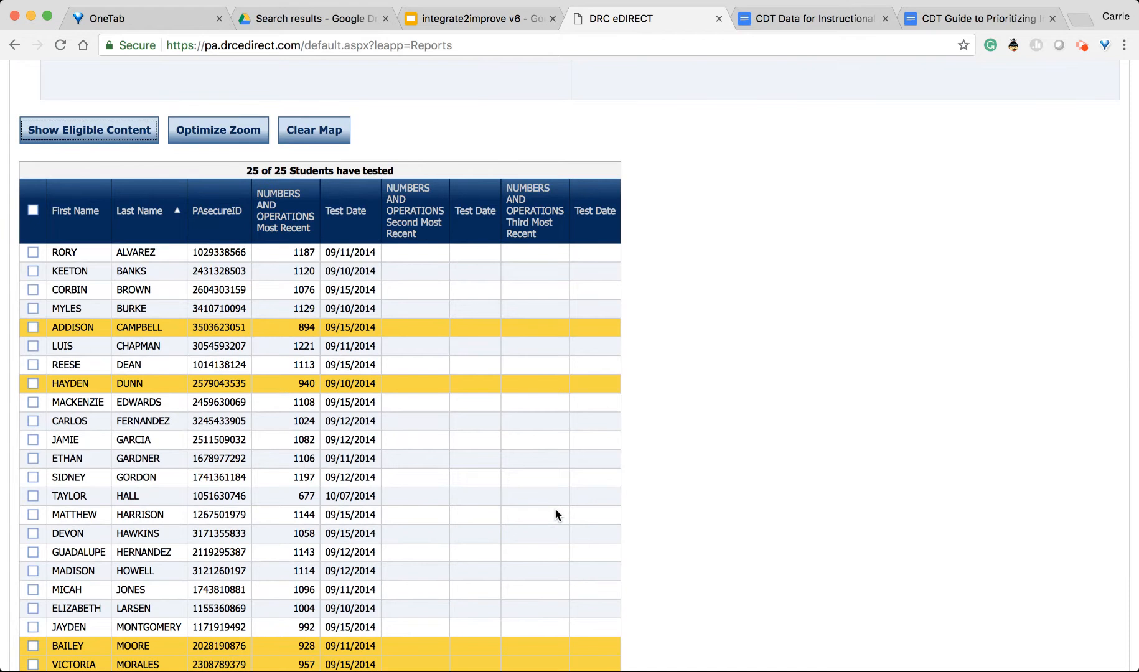
scroll(555, 509, "down", 1)
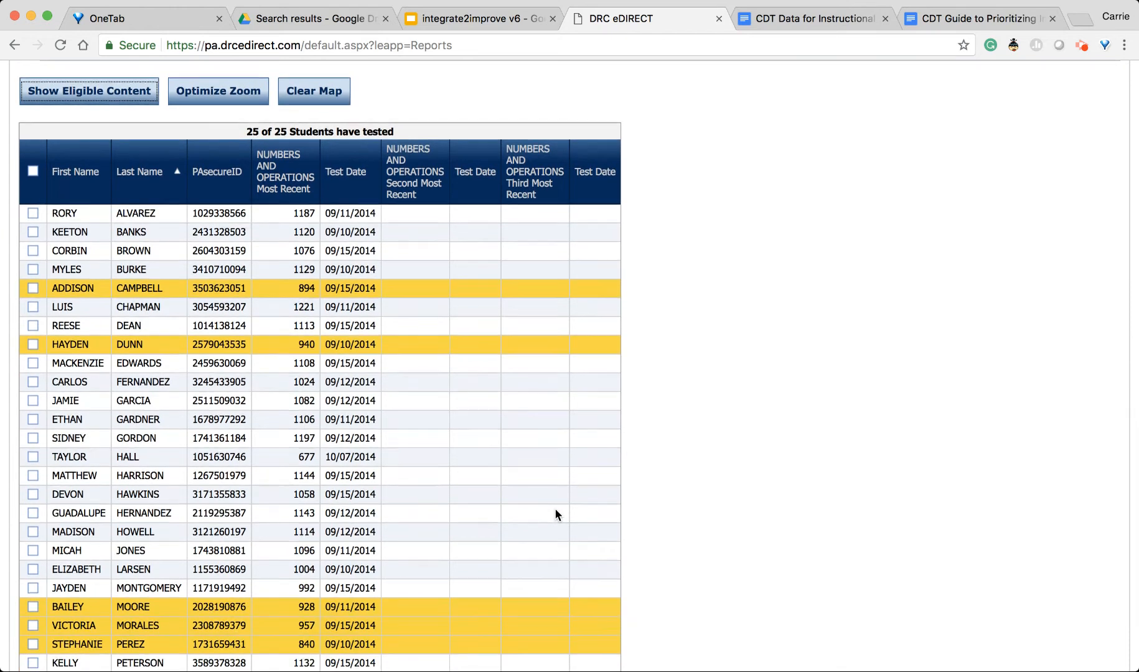
scroll(554, 508, "down", 1)
scroll(555, 508, "up", 3)
scroll(554, 508, "up", 8)
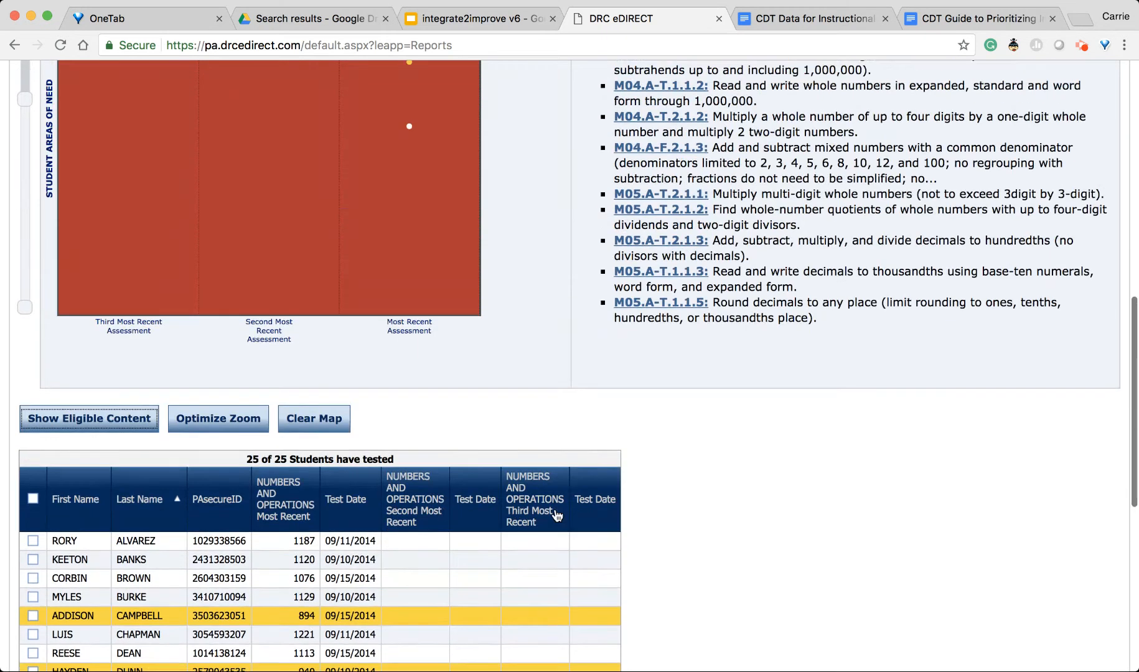
scroll(555, 509, "up", 1)
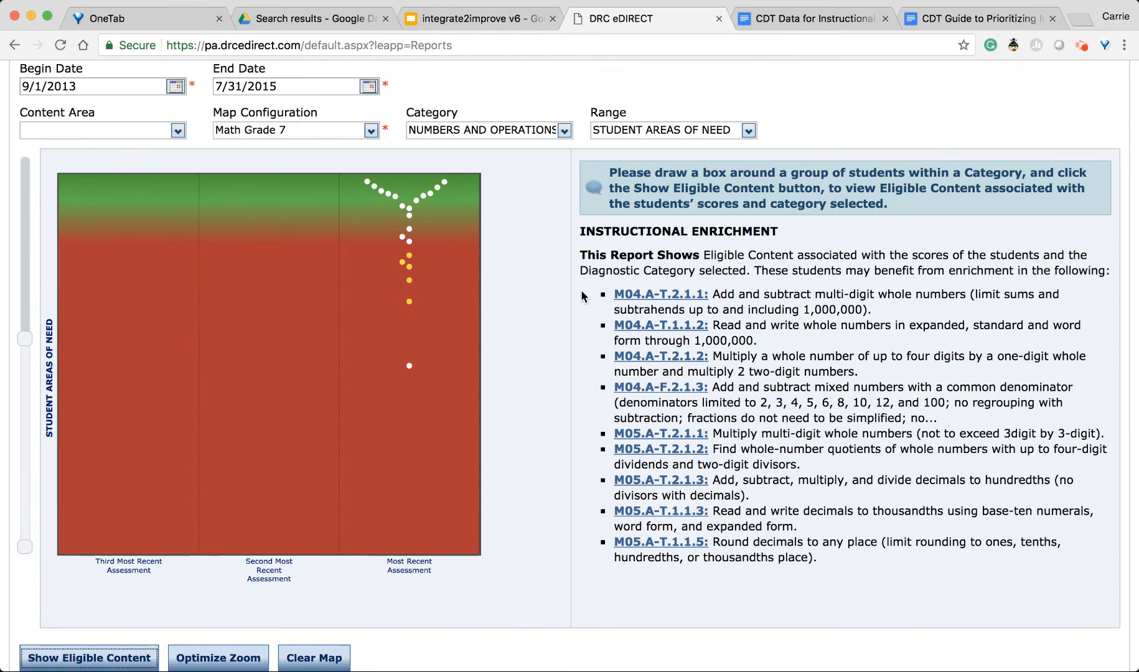
Step: Copy the whole eligible content list into the first Numbers and Operations table's Eligible Content cell in the CDT Data for Instructional Groups document
left_click_drag(590, 294, 840, 567)
key("super+c")
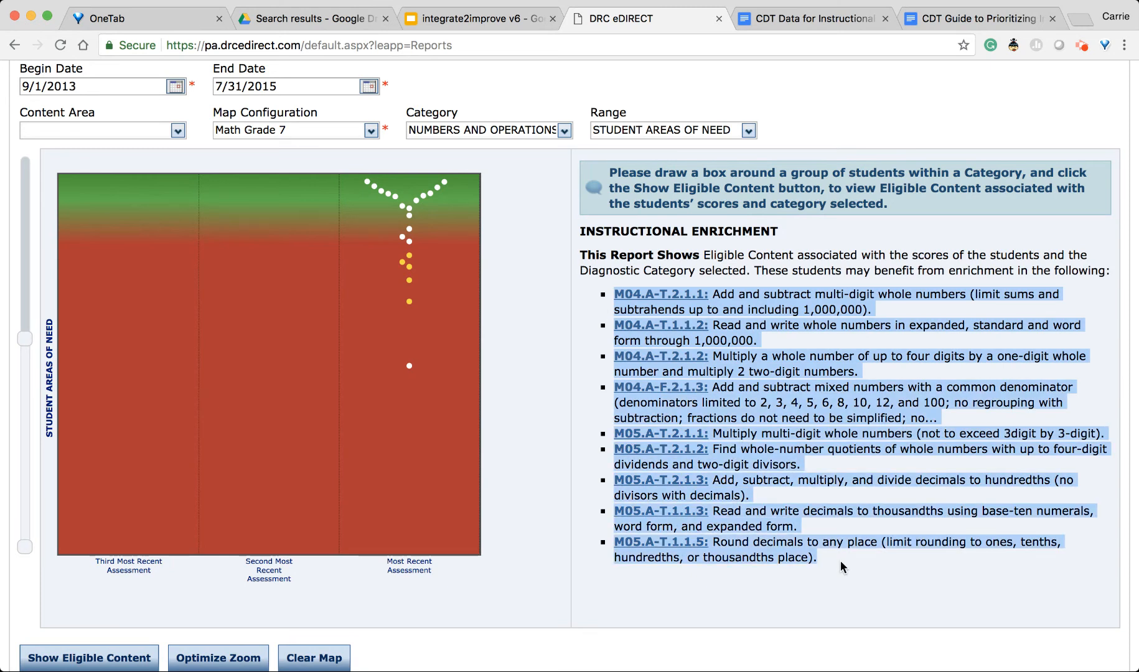
left_click(778, 24)
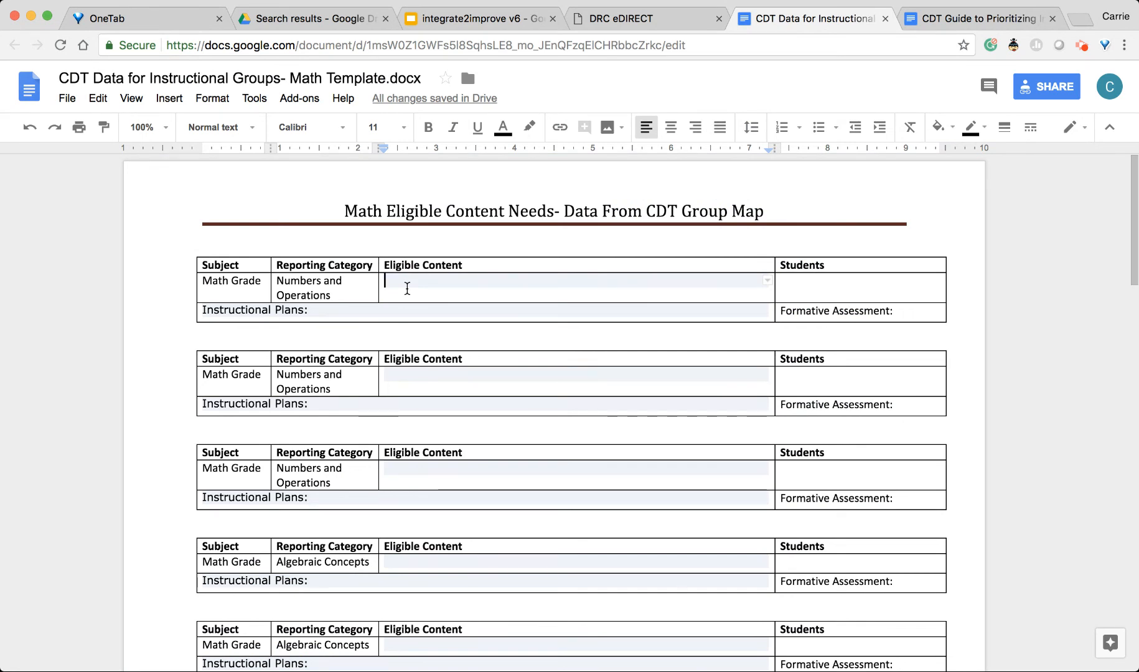
left_click(234, 287)
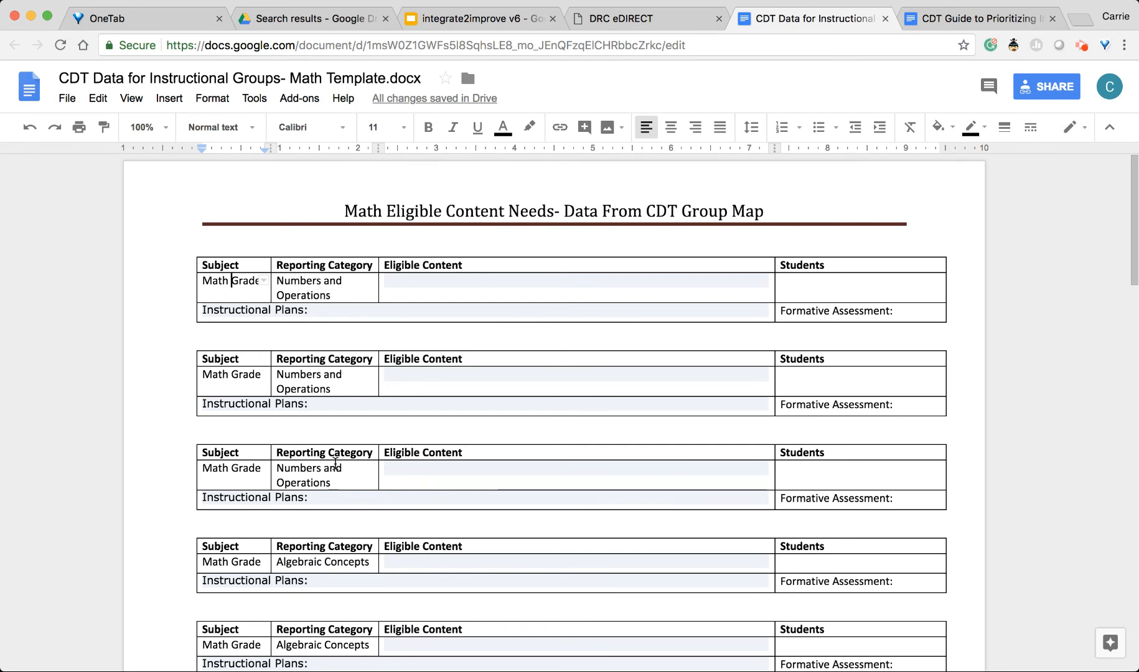
left_click(403, 283)
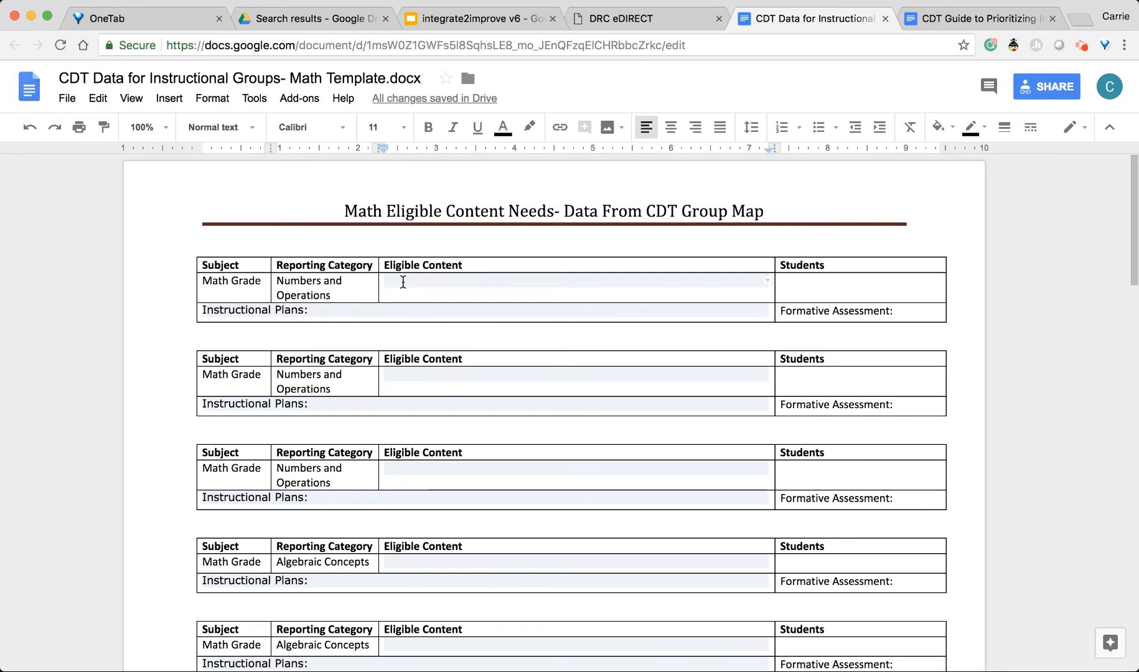
key("super+v")
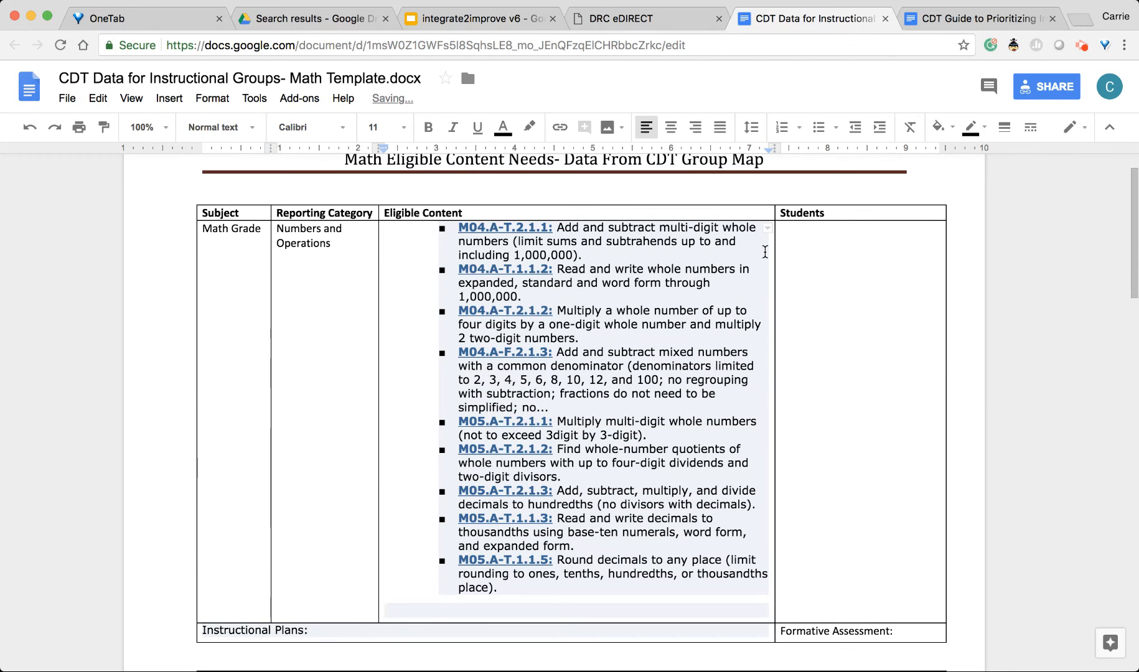
Step: Enter the first names of two highlighted students on separate lines in the first table's Students cell
left_click(803, 229)
type("Hayden")
key("Return")
type("Addison")
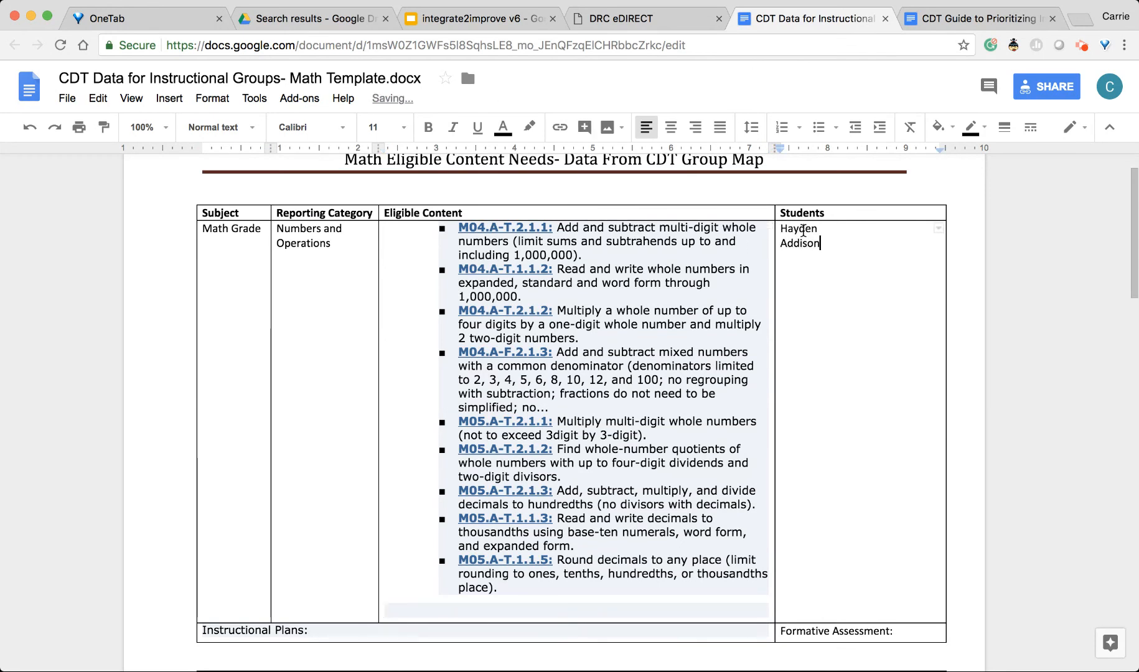
scroll(344, 500, "down", 3)
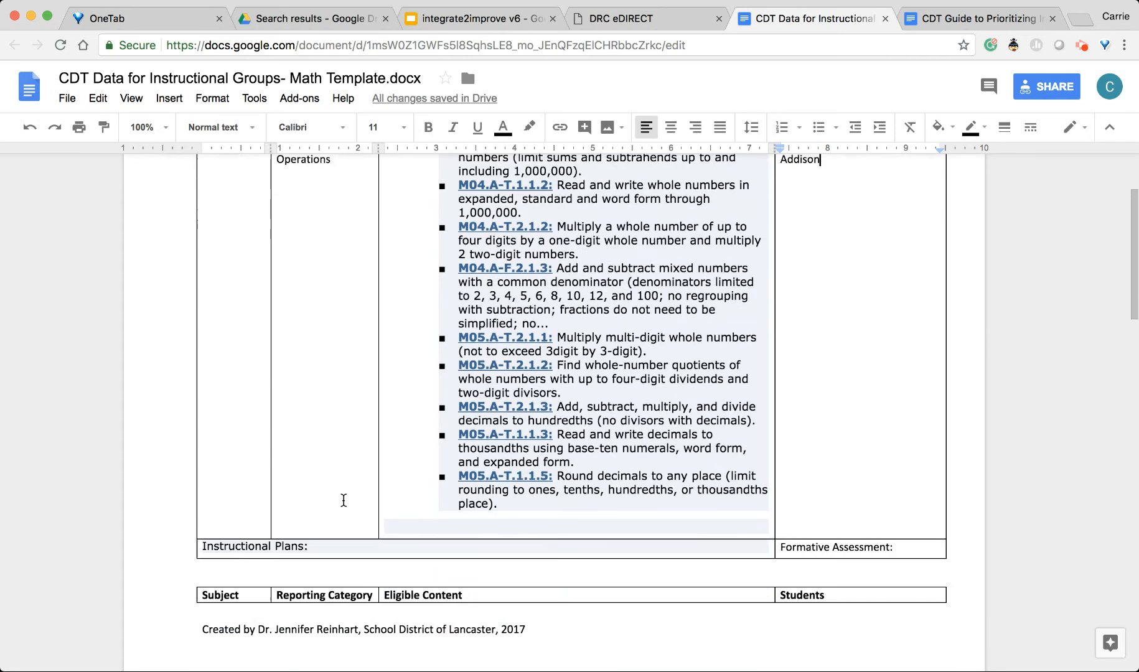
scroll(344, 500, "down", 1)
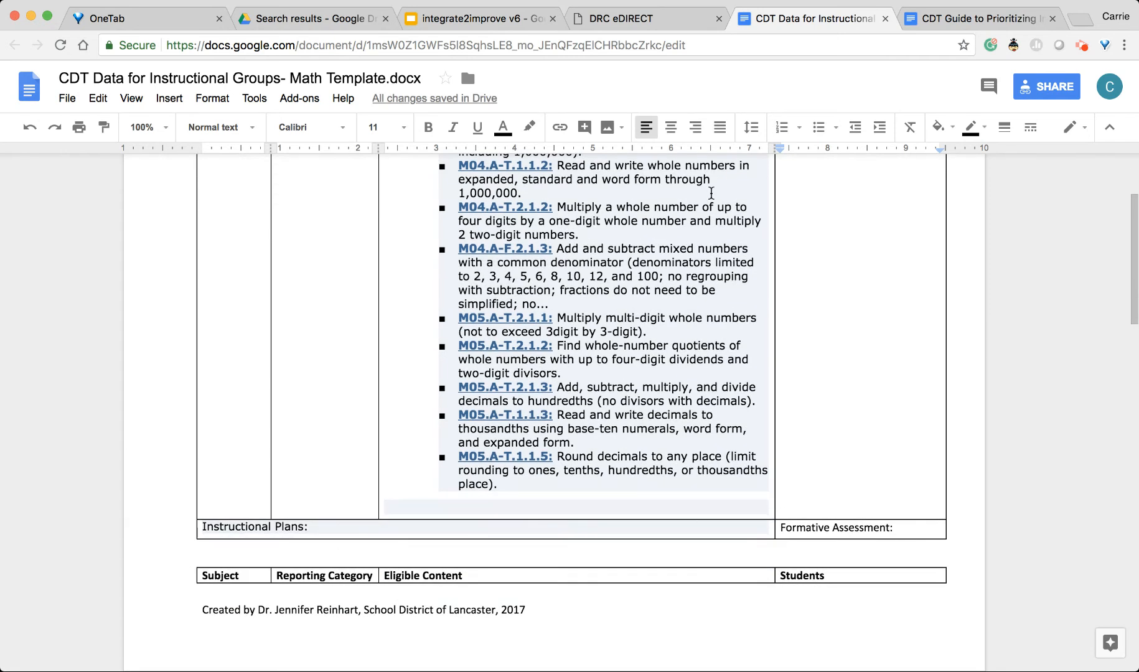
Step: Switch back to DRC eDIRECT and set the group map's range to Student Strengths to Build On
left_click(663, 25)
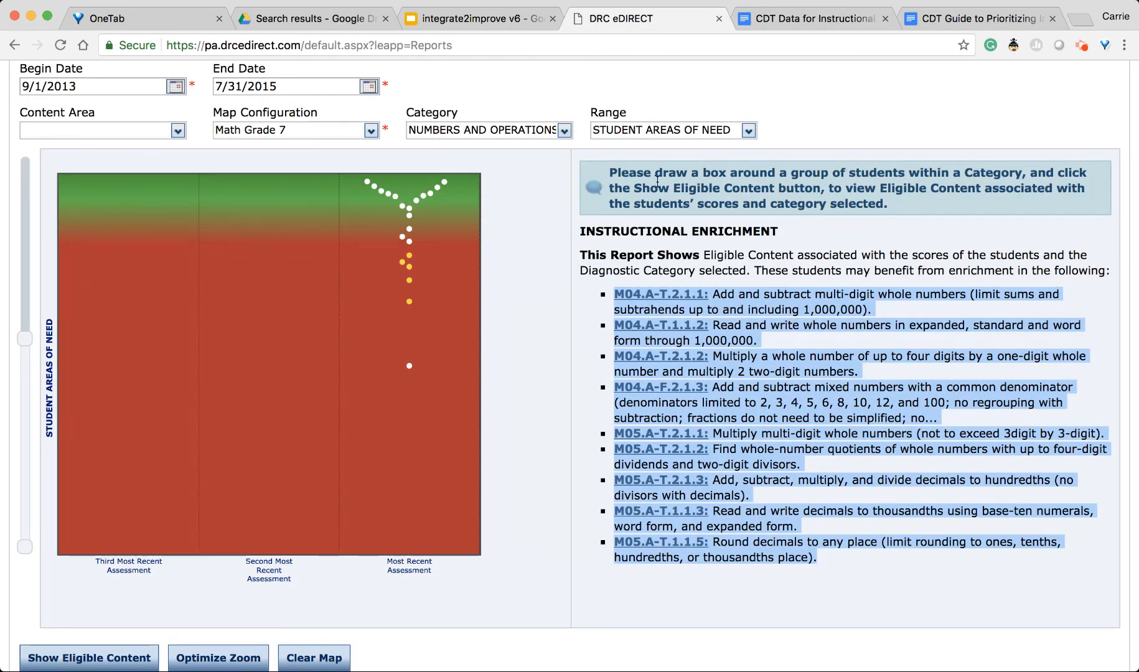
left_click(750, 138)
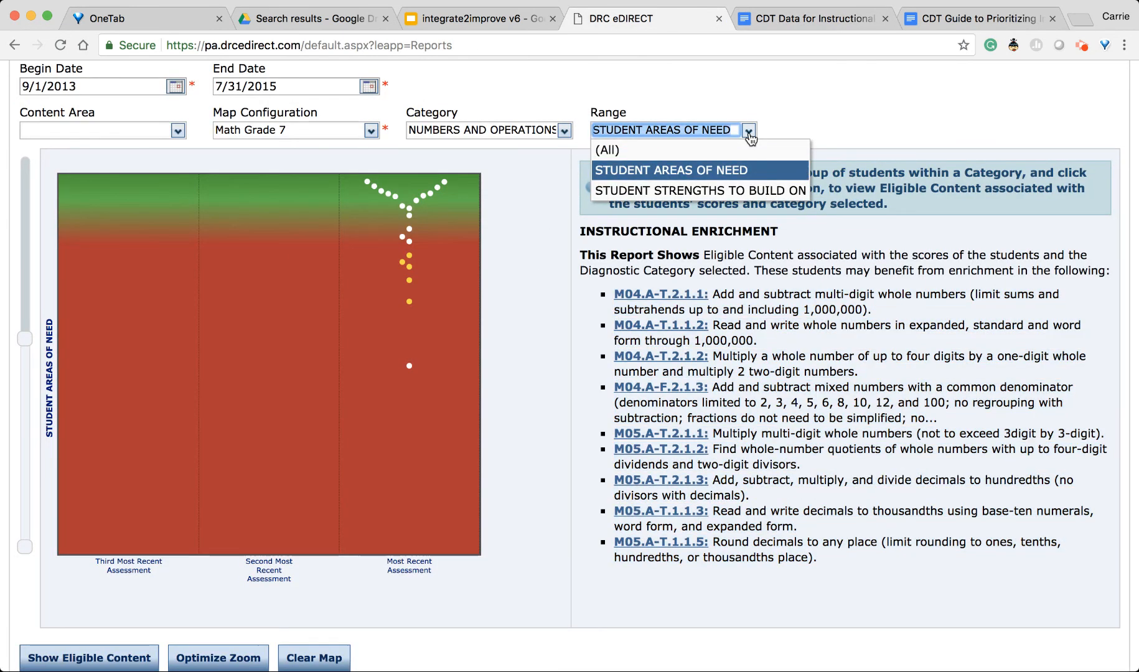
left_click(674, 186)
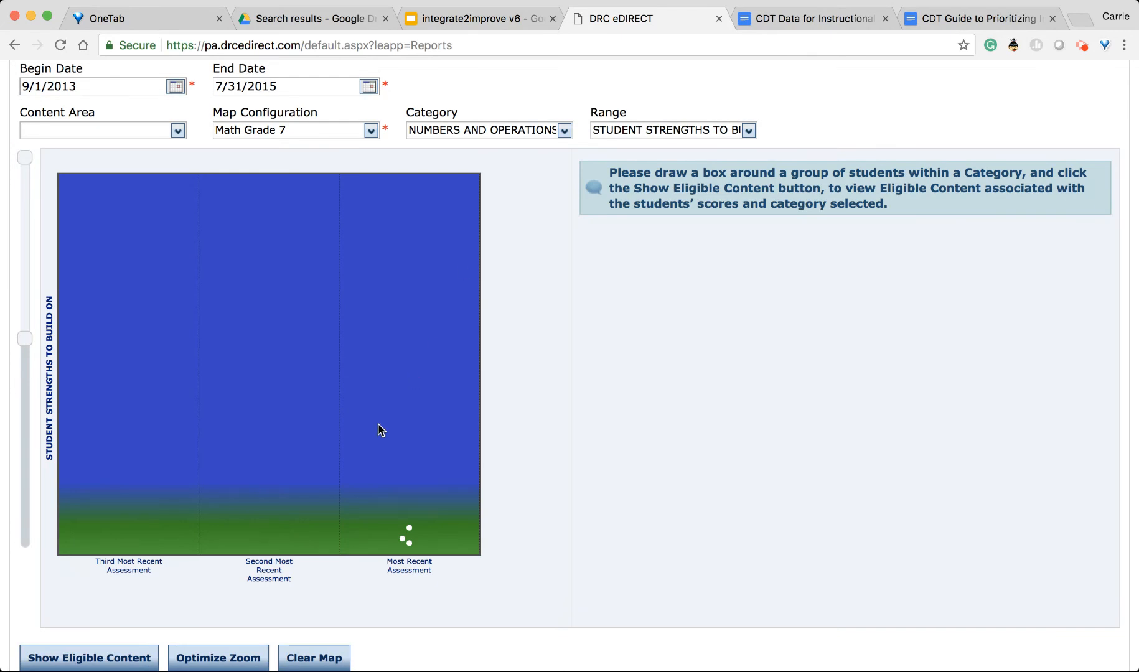
Step: Box the three students in the green area of the Most Recent Assessment column and show their eligible content
scroll(378, 424, "down", 5)
left_click_drag(376, 346, 425, 386)
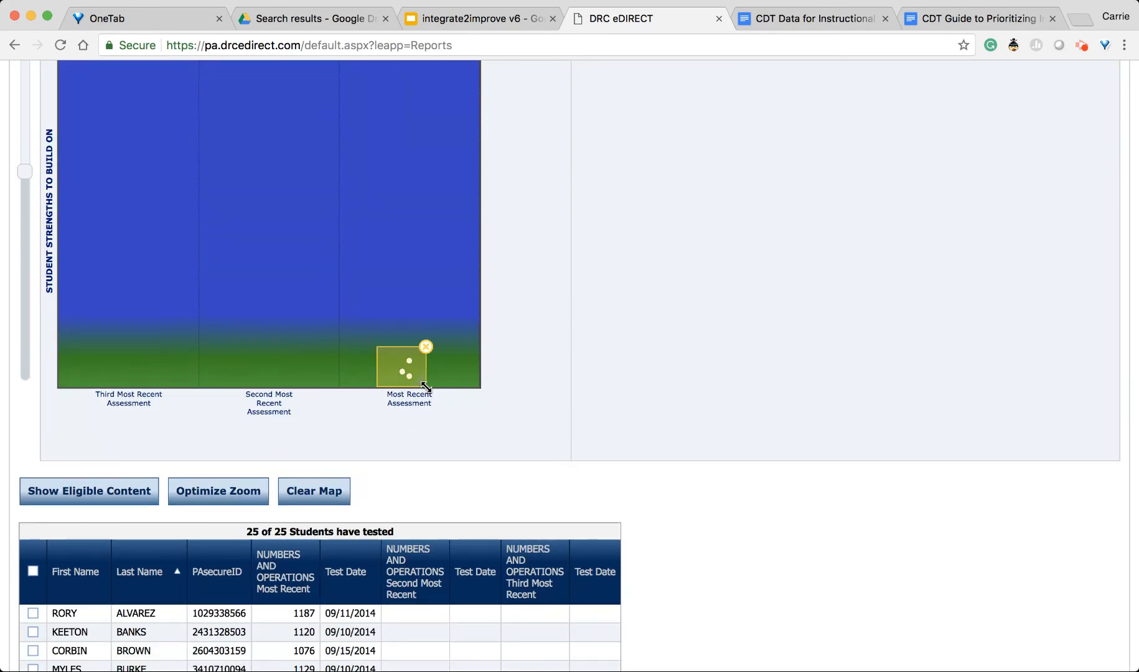
left_click(57, 497)
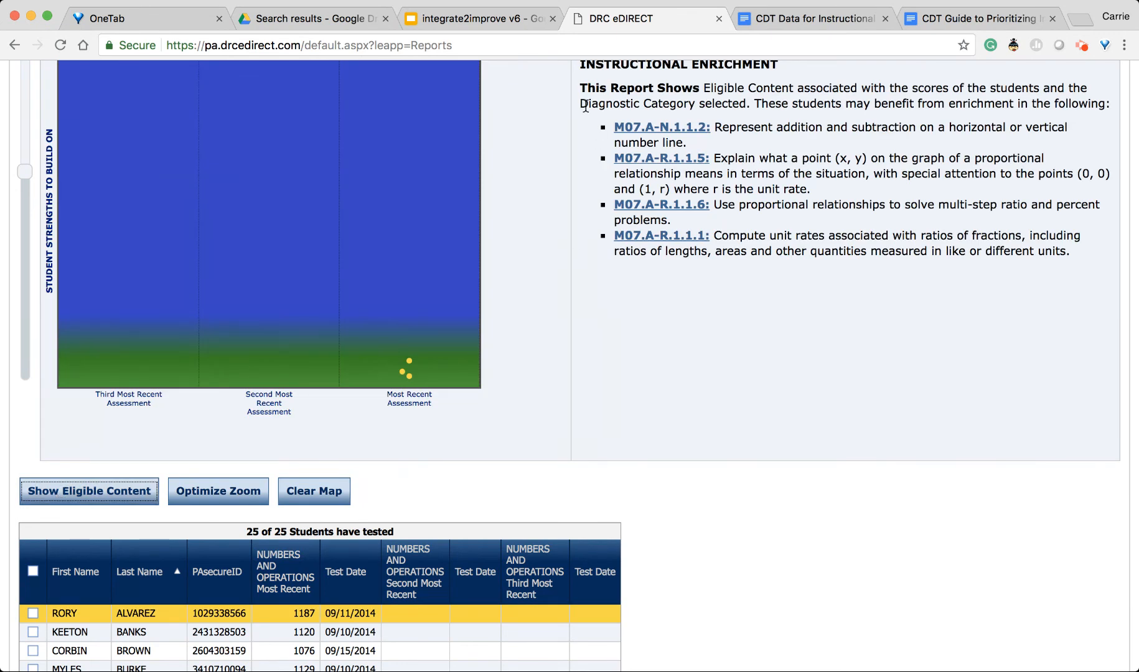
Step: Copy the M07 eligible content list, check the highlighted students, and paste the list into the document's second Numbers and Operations table
left_click_drag(589, 129, 1072, 253)
key("super+c")
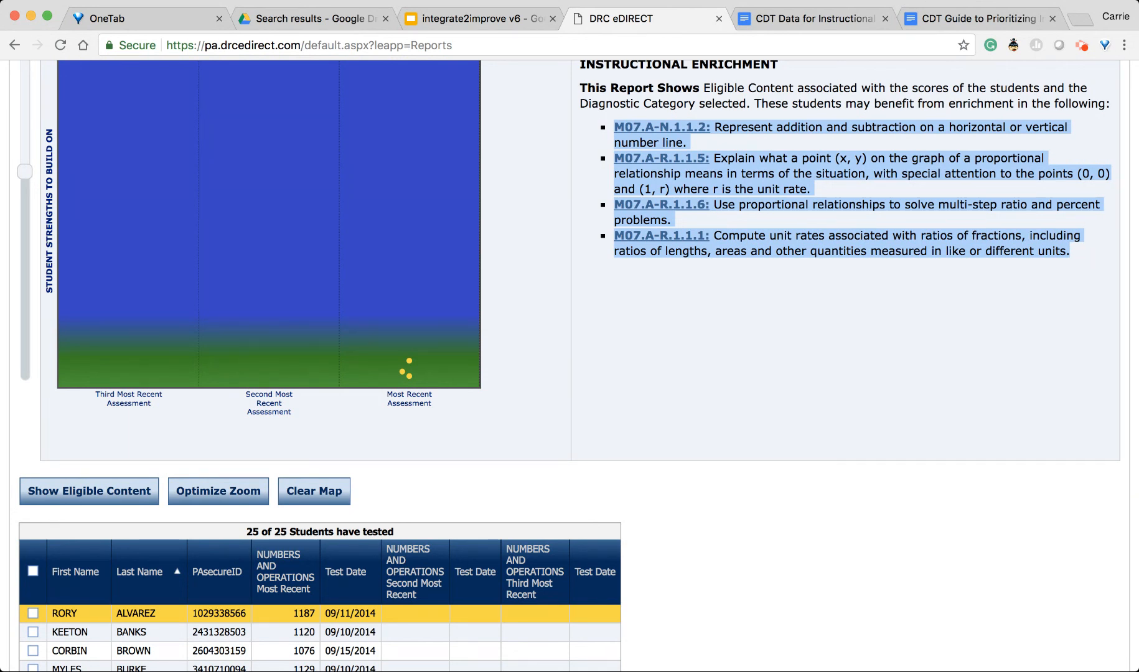
scroll(631, 397, "down", 5)
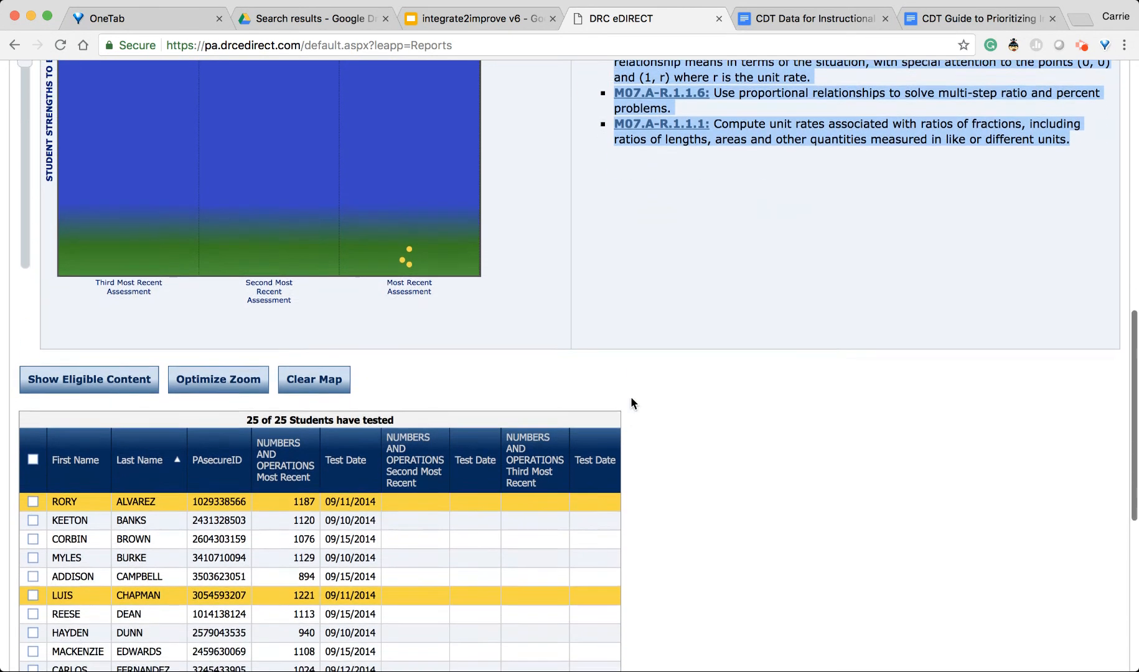
scroll(631, 401, "down", 5)
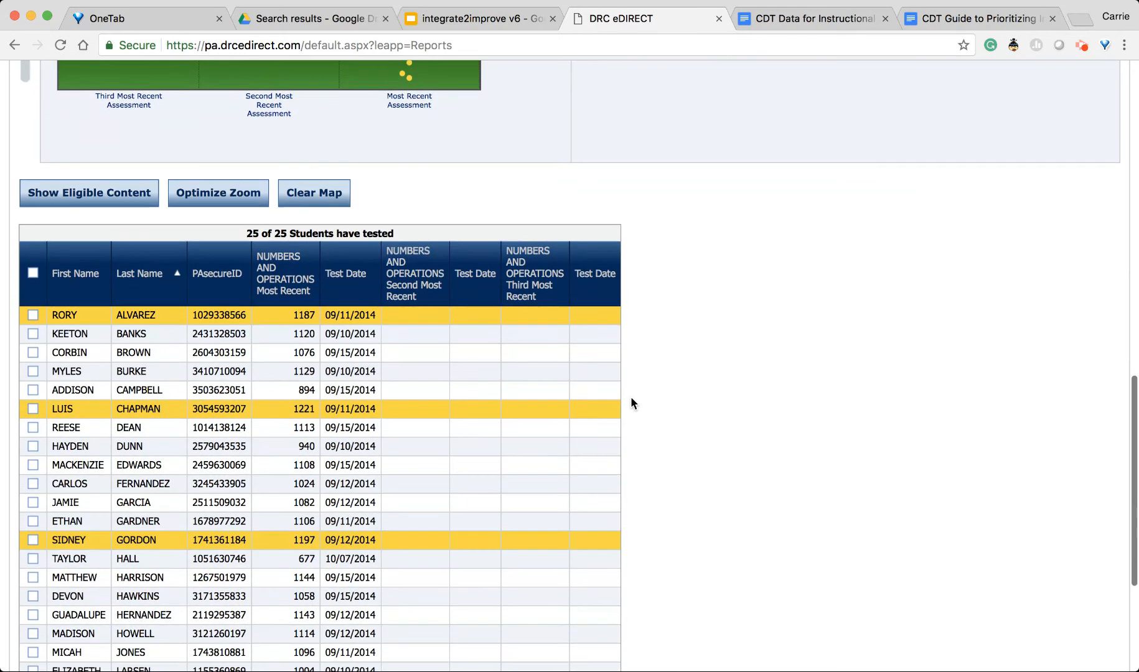
scroll(631, 401, "up", 8)
scroll(631, 398, "up", 5)
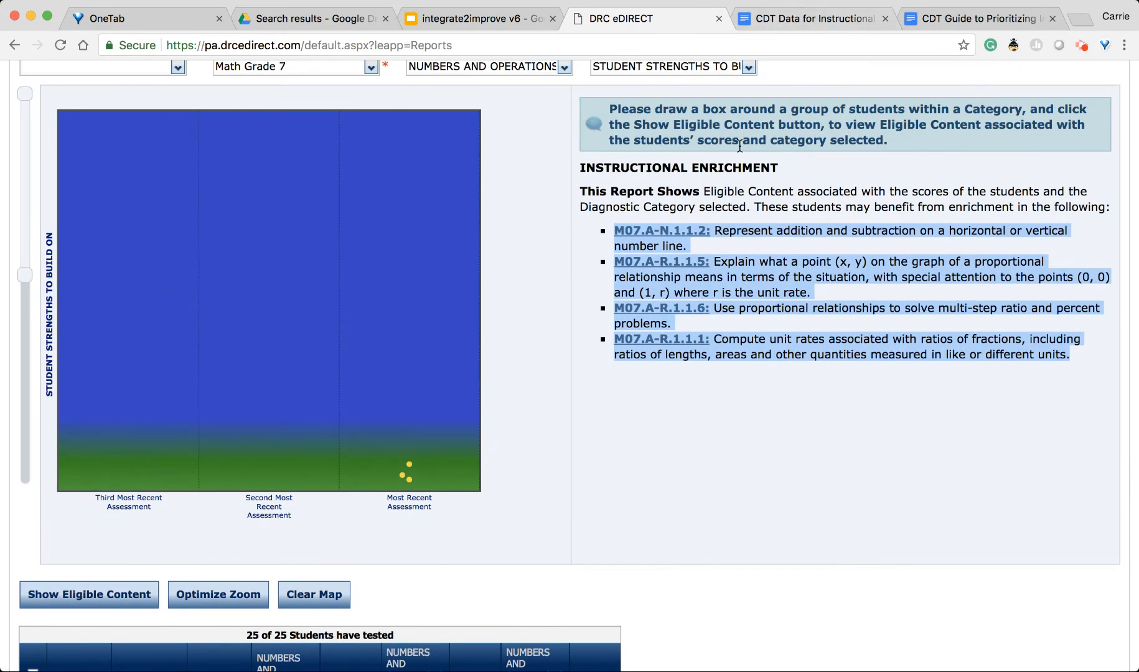
left_click(790, 19)
scroll(578, 409, "down", 3)
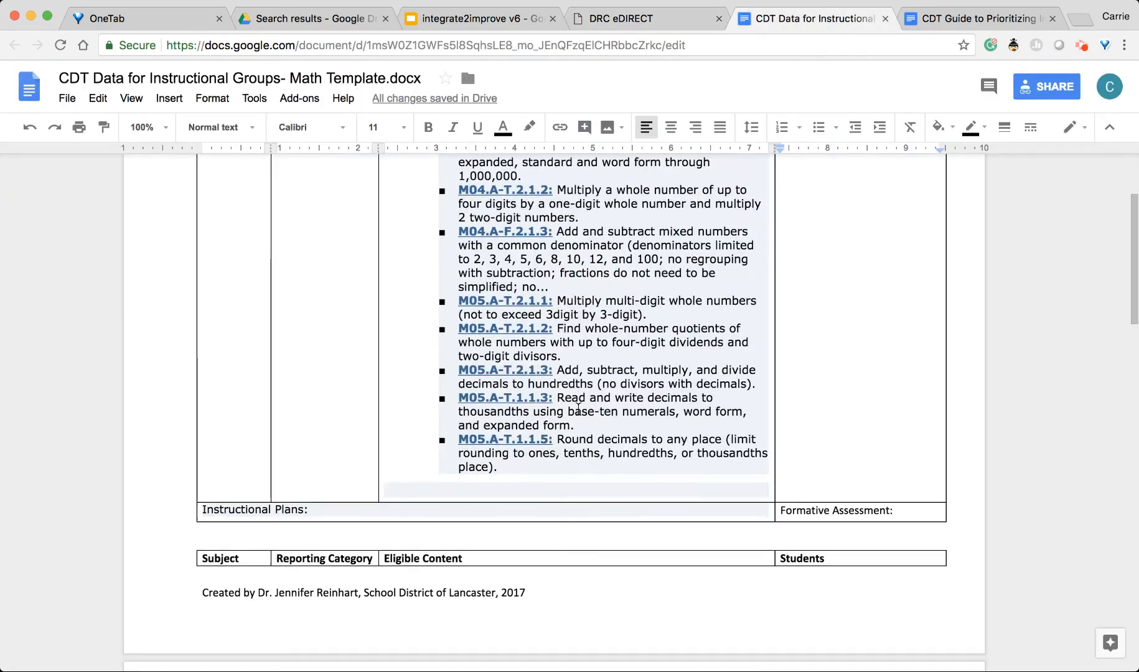
left_click(405, 553)
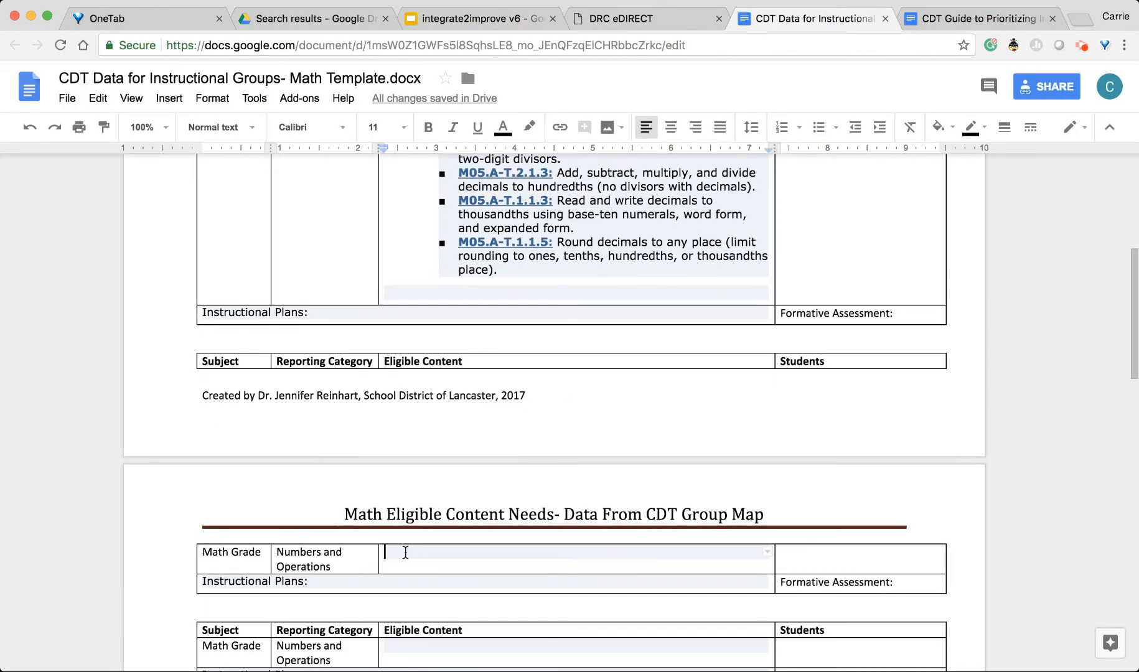
key("super+v")
Step: Enter the first names of two highlighted students on separate lines in the second table's Students cell
left_click(797, 442)
type("Rory")
key("Return")
type("Luis")
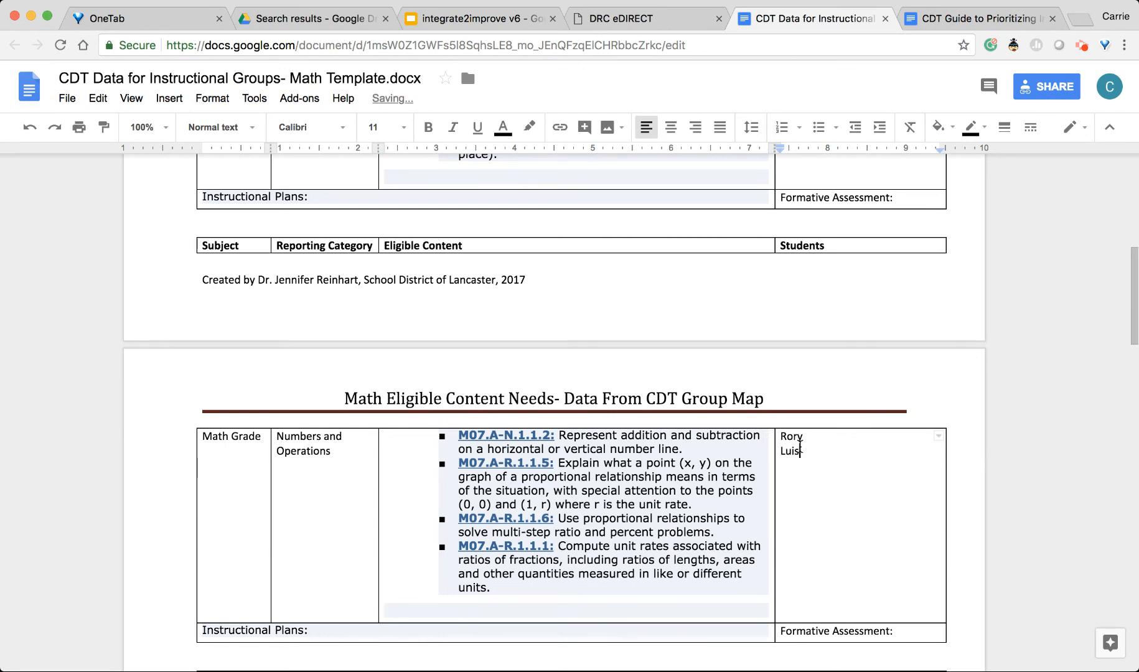
scroll(816, 509, "down", 3)
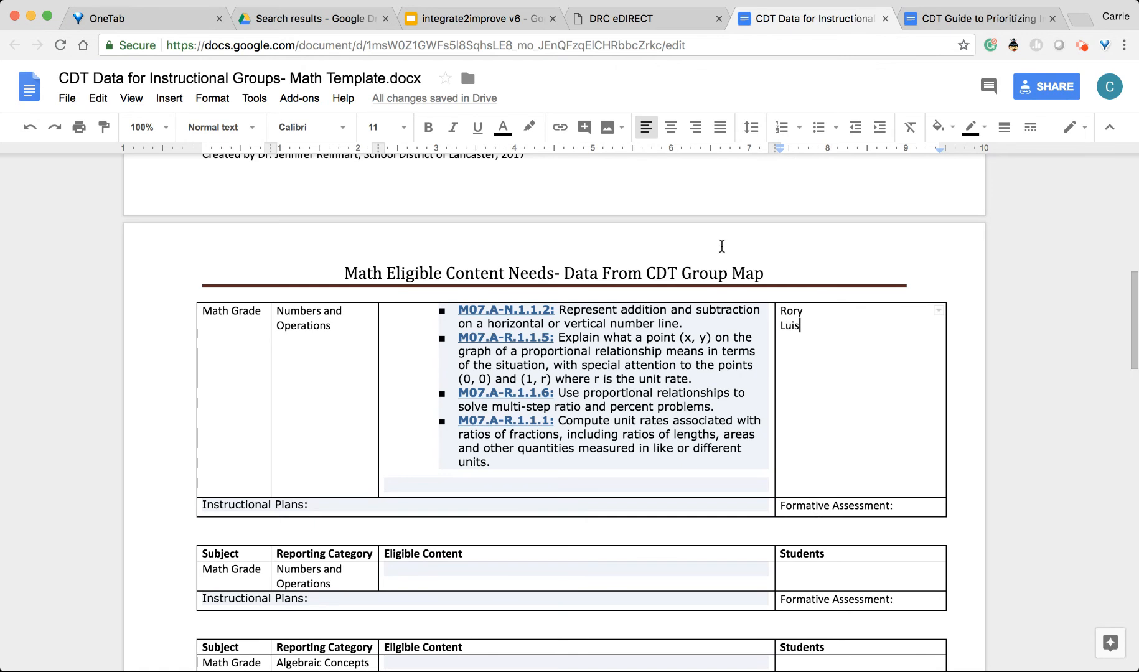
Step: Switch back to DRC eDIRECT and reset the group map's range to (All)
left_click(667, 28)
scroll(449, 367, "up", 3)
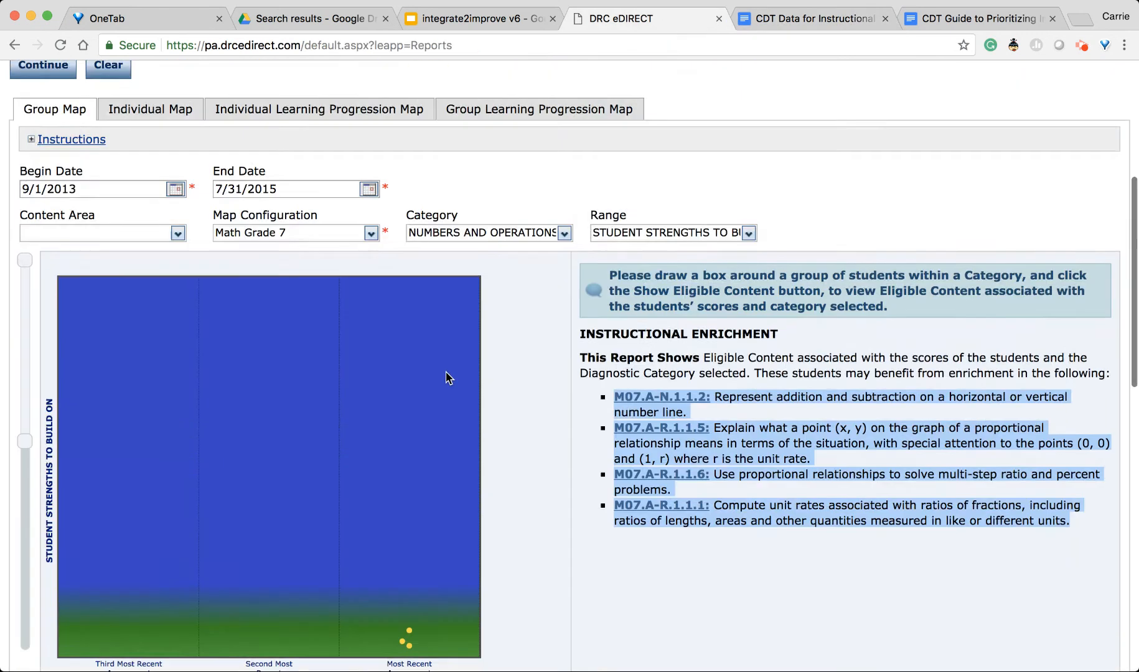
left_click(749, 245)
left_click(625, 258)
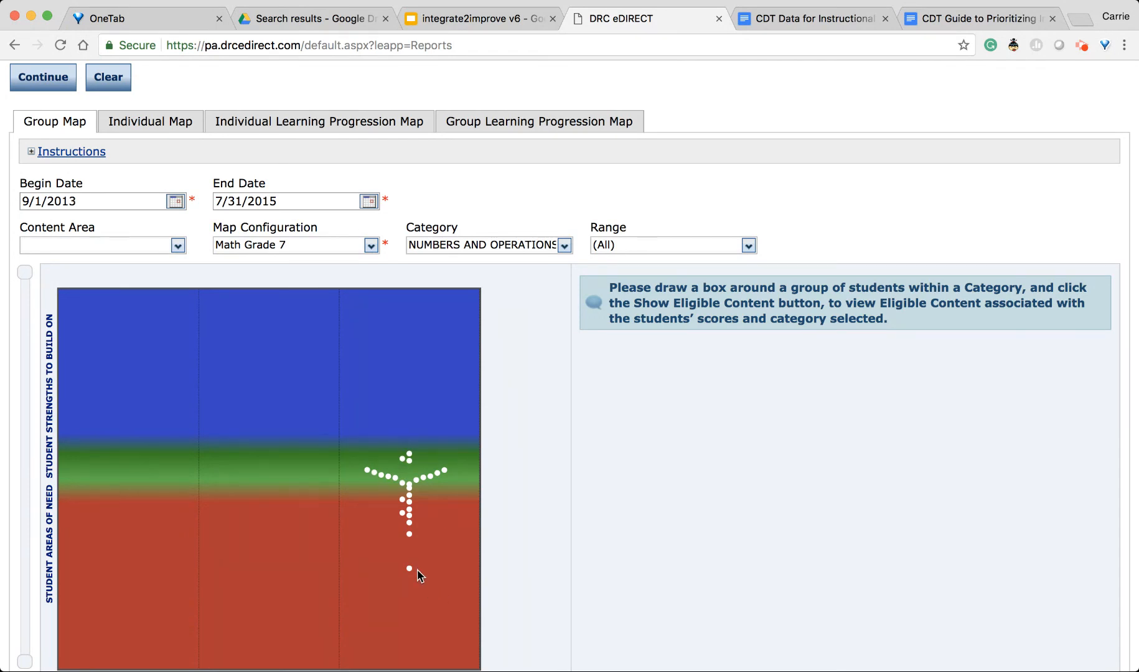
Step: Switch to the CDT Data for Instructional Groups document and review the eligible content and students entered in its first two tables
left_click(804, 19)
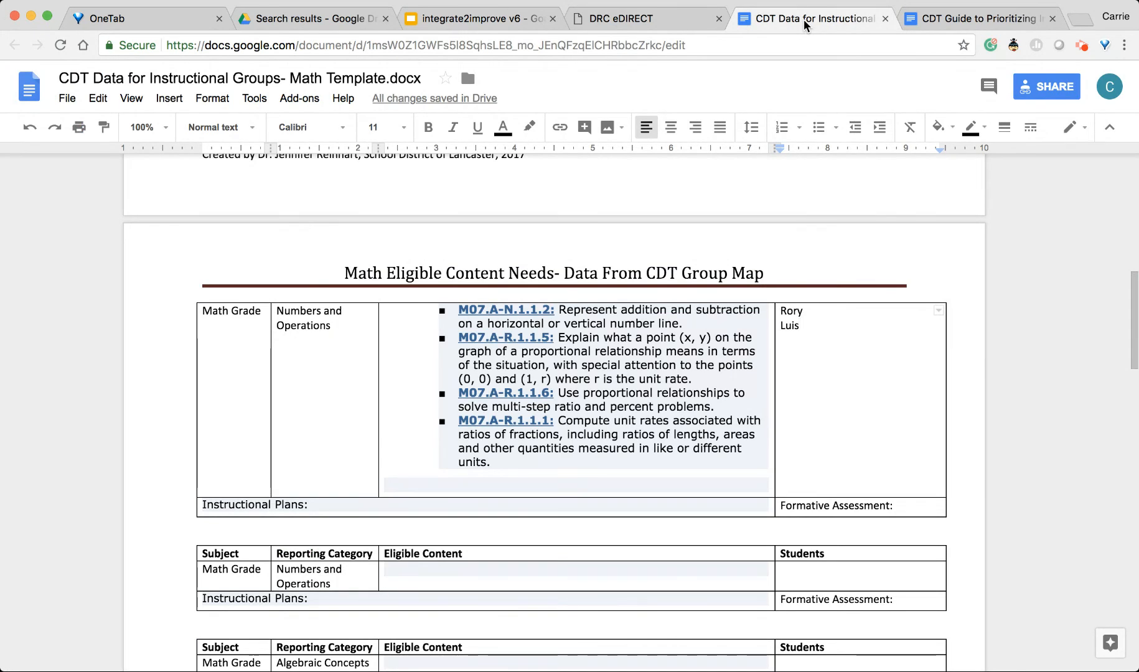
scroll(589, 291, "up", 1)
scroll(589, 291, "up", 6)
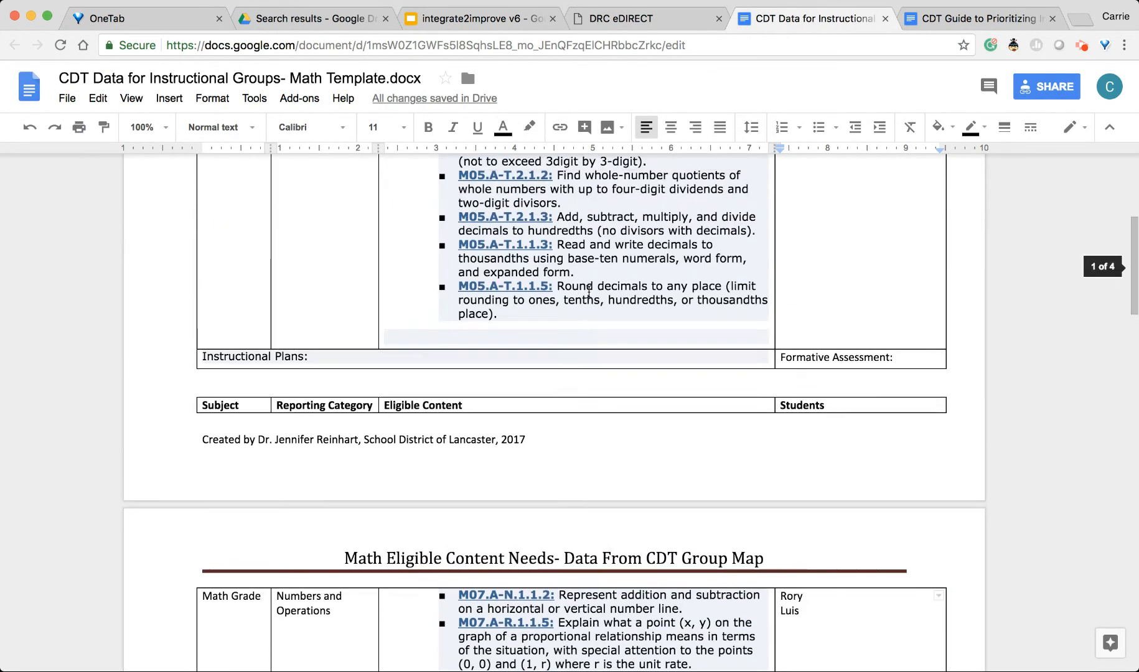
scroll(588, 291, "up", 2)
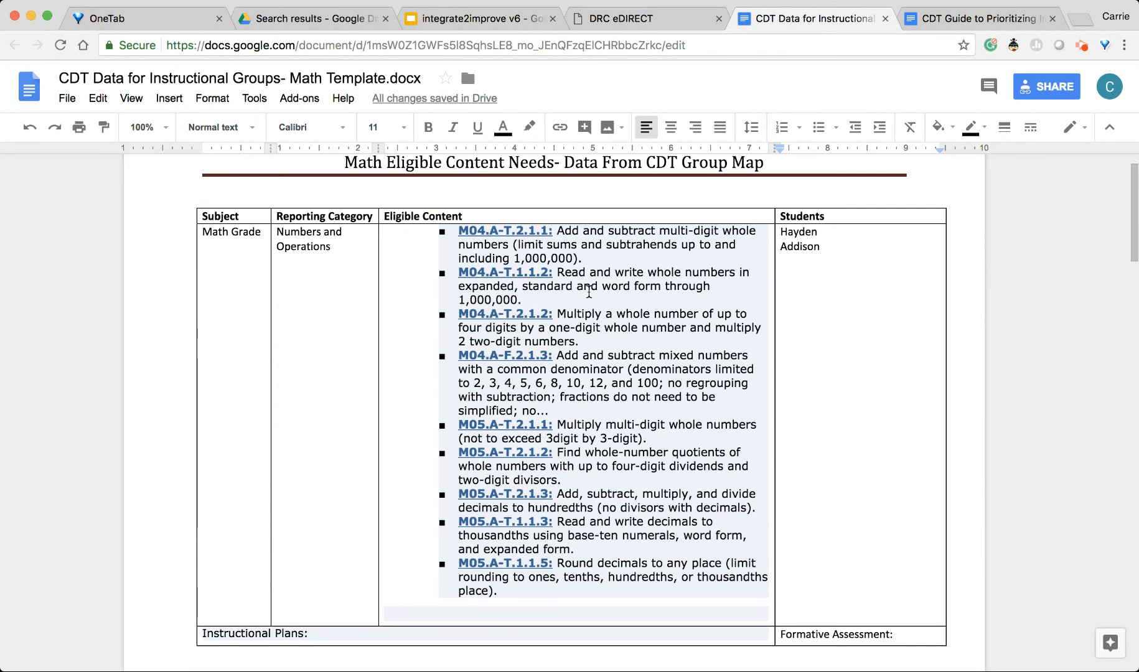
scroll(513, 368, "up", 1)
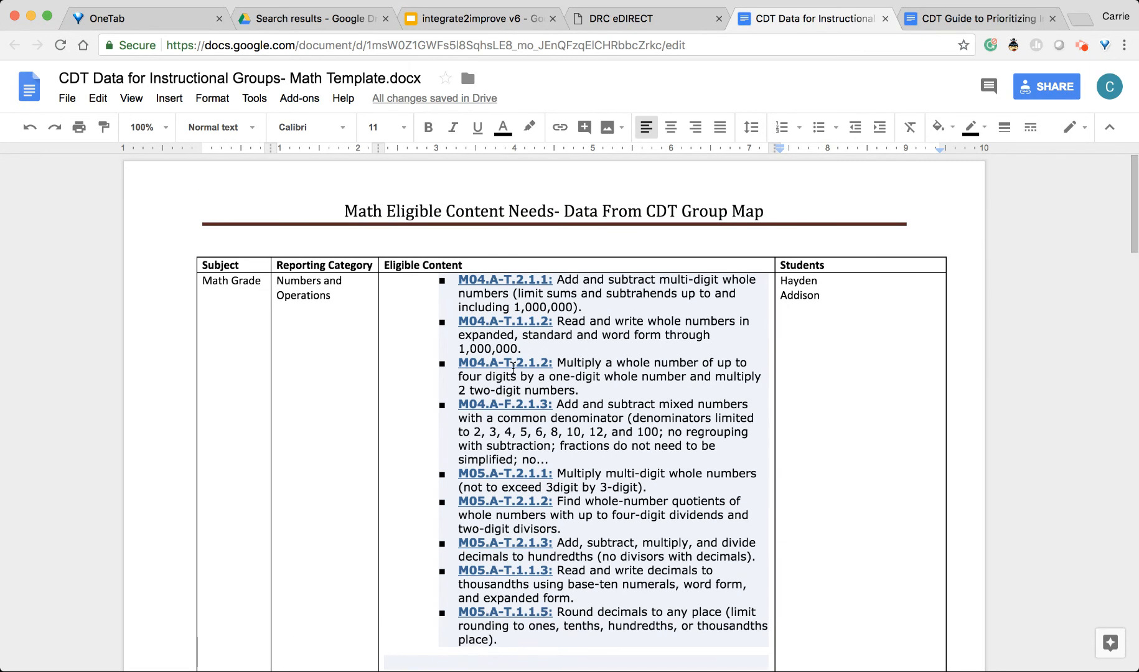